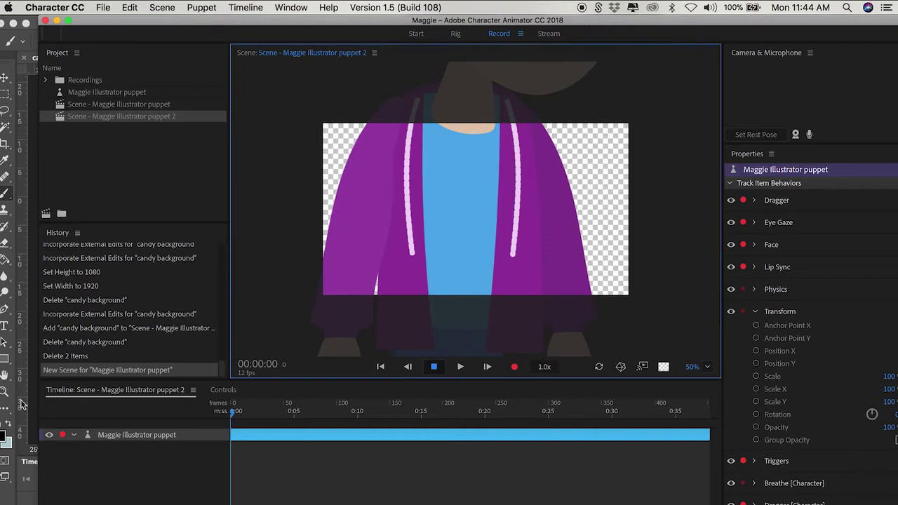
# Step: Scale the Maggie Illustrator puppet down to 18% in the scene
pyautogui.click(108, 436)
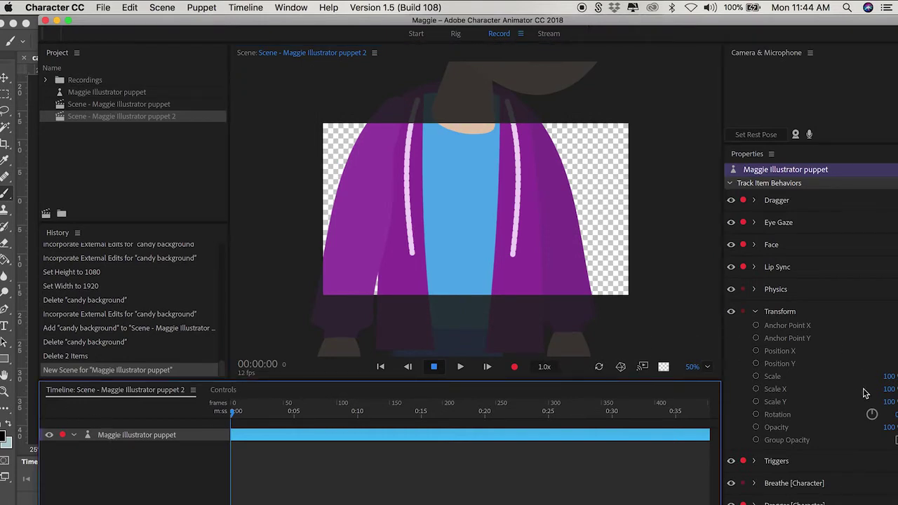
pyautogui.moveTo(888, 377)
pyautogui.mouseDown()
pyautogui.moveTo(851, 382)
pyautogui.moveTo(876, 324)
pyautogui.moveTo(894, 324)
pyautogui.moveTo(894, 362)
pyautogui.mouseUp()
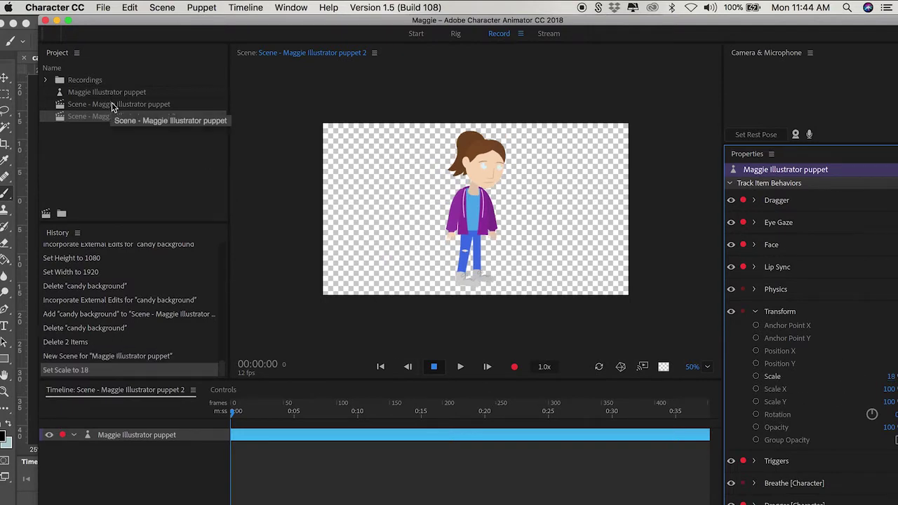
# Step: Import the candy background and candy foreground files from the Ch An pieces folder into the project
pyautogui.click(105, 8)
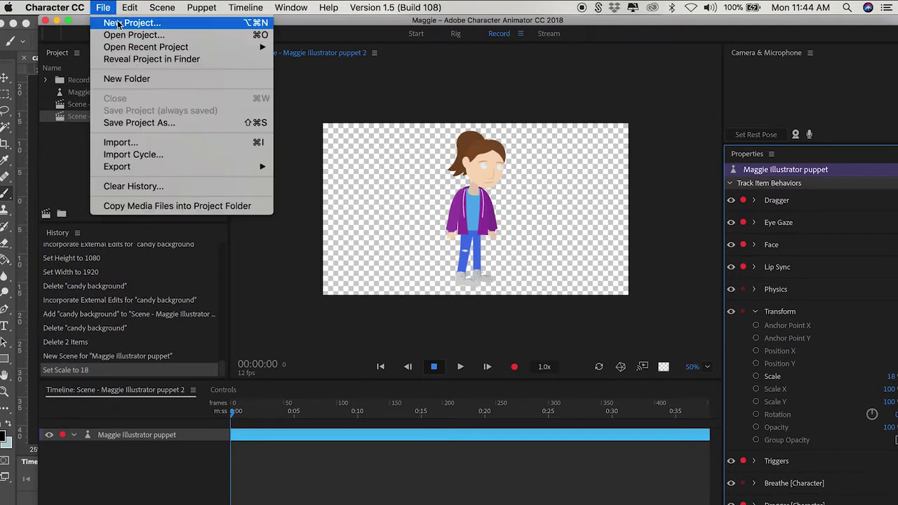
pyautogui.press('Return')
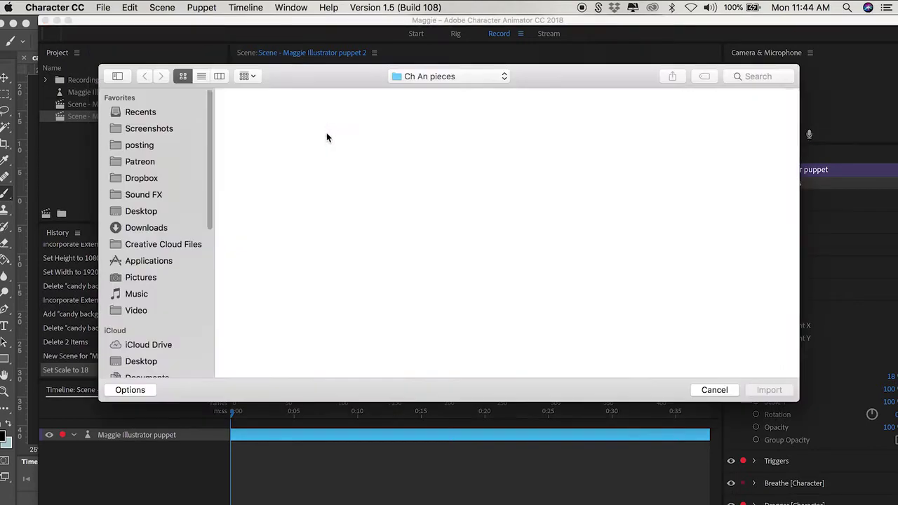
pyautogui.moveTo(446, 120); pyautogui.dragTo(320, 152)
pyautogui.click(765, 395)
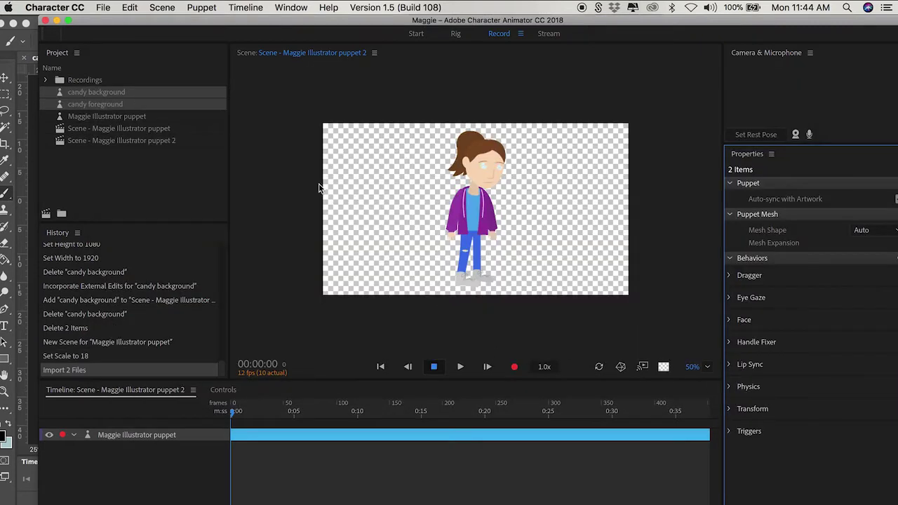
# Step: Add candy background to the timeline beneath the Maggie puppet, with its Anchor Point Y at 67 and Scale at 76%
pyautogui.click(117, 204)
pyautogui.click(115, 97)
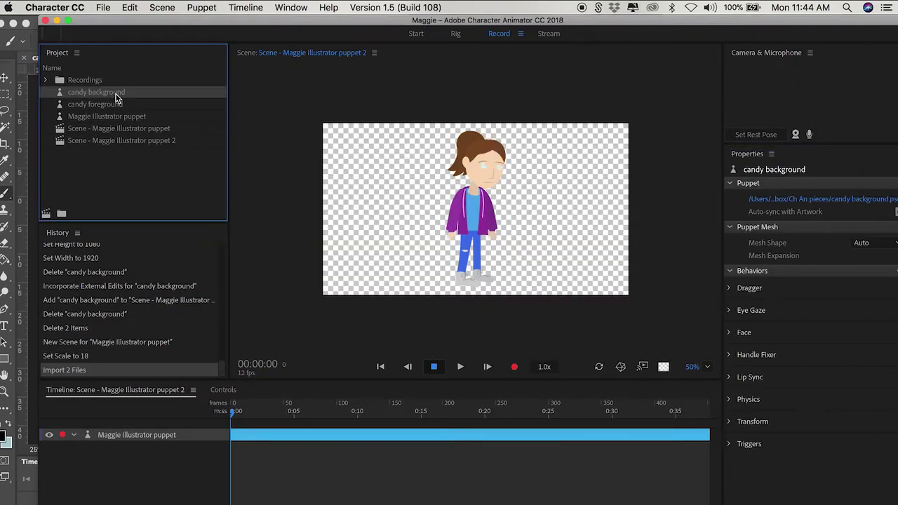
pyautogui.moveTo(116, 96); pyautogui.dragTo(173, 450)
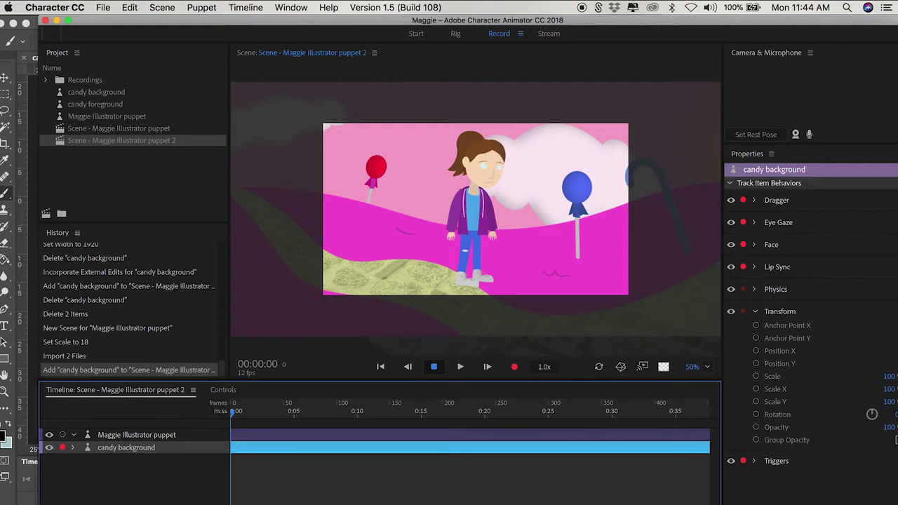
pyautogui.moveTo(888, 325)
pyautogui.mouseDown()
pyautogui.moveTo(882, 319)
pyautogui.moveTo(681, 358)
pyautogui.moveTo(472, 371)
pyautogui.moveTo(897, 333)
pyautogui.moveTo(692, 367)
pyautogui.moveTo(741, 366)
pyautogui.moveTo(893, 326)
pyautogui.mouseUp()
pyautogui.moveTo(892, 383); pyautogui.dragTo(872, 381)
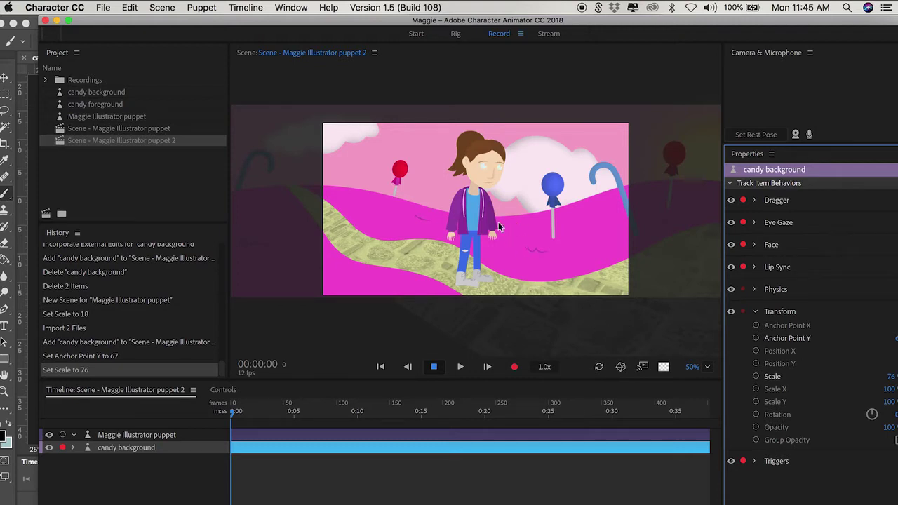
# Step: Add candy foreground to the timeline above the Maggie Illustrator puppet track
pyautogui.click(98, 105)
pyautogui.click(166, 389)
pyautogui.moveTo(167, 389); pyautogui.dragTo(174, 434)
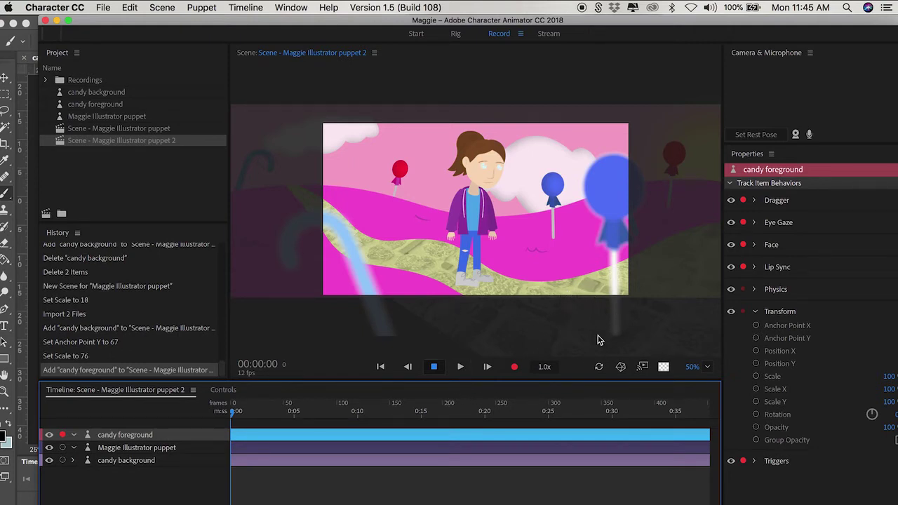
# Step: Preview the Maggie puppet walking right and examine the settings of its Walk behavior
pyautogui.click(171, 453)
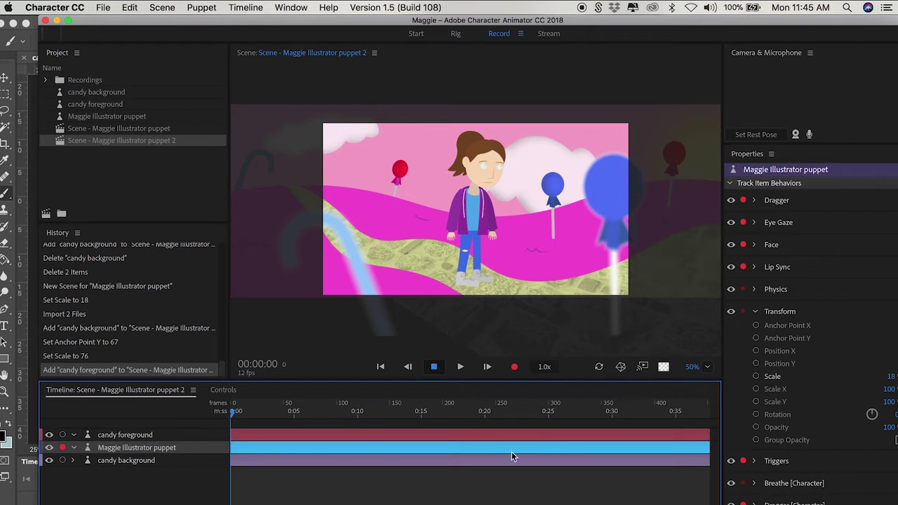
pyautogui.press('Right')
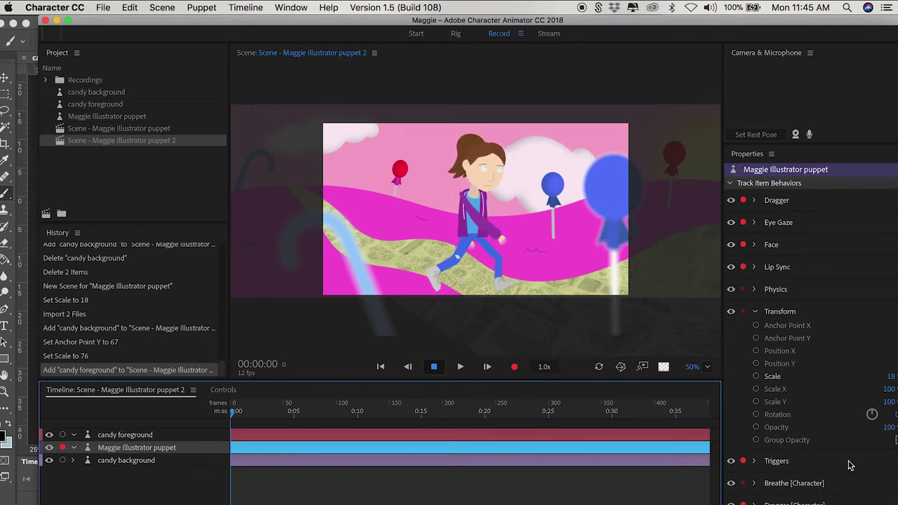
pyautogui.press('Right')
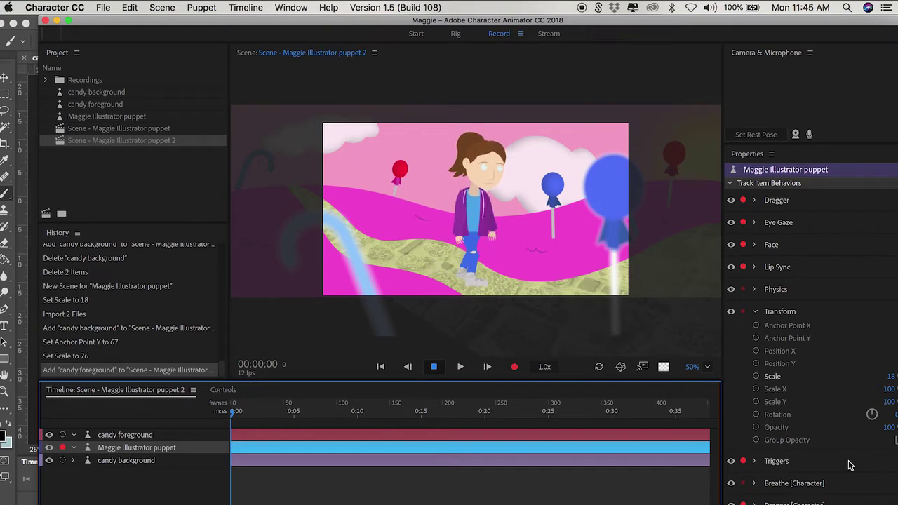
pyautogui.scroll(-2, 855, 433)
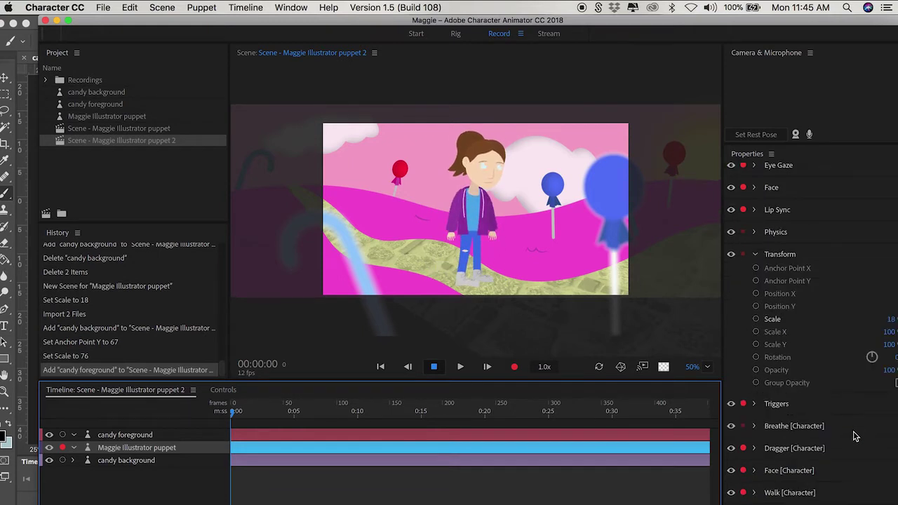
pyautogui.click(754, 494)
pyautogui.scroll(-6, 817, 486)
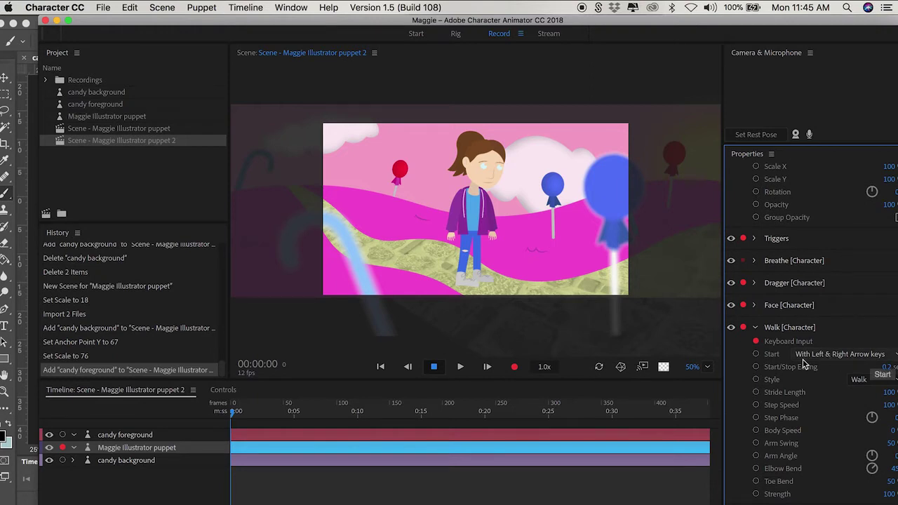
# Step: Raise the Body Speed of the Maggie puppet's Walk behavior to 61%, test-walking her across the scene while adjusting it
pyautogui.click(160, 461)
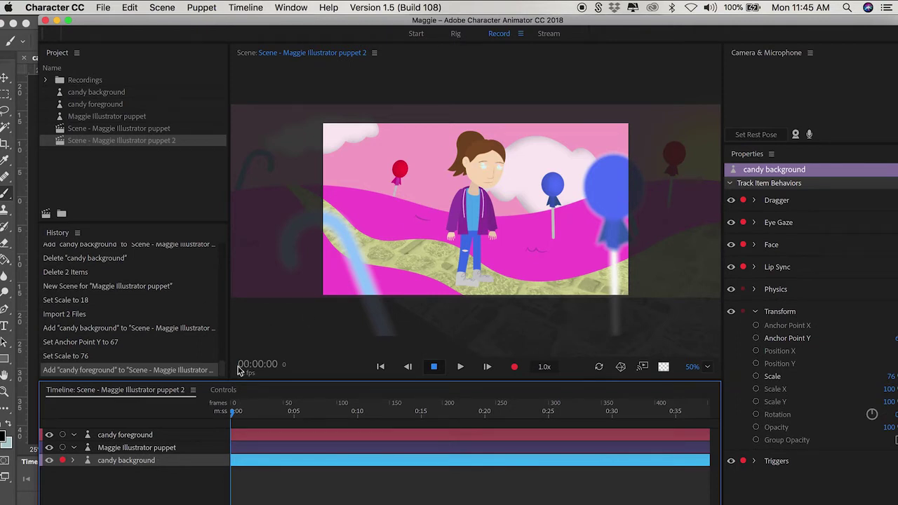
pyautogui.click(179, 450)
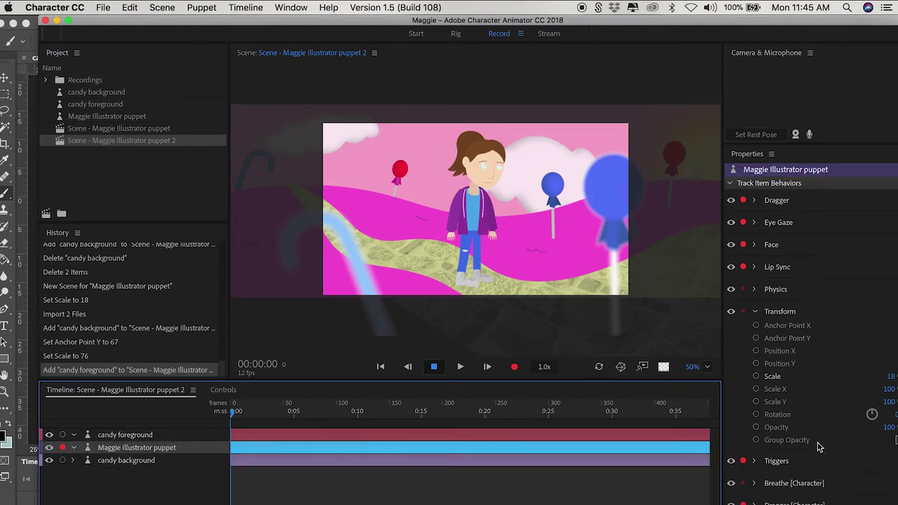
pyautogui.scroll(-10, 817, 447)
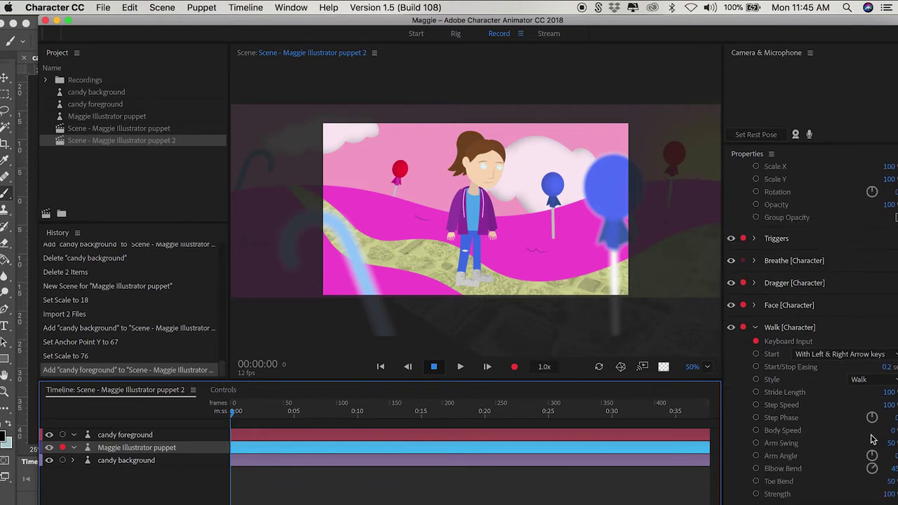
pyautogui.moveTo(890, 429); pyautogui.dragTo(897, 430)
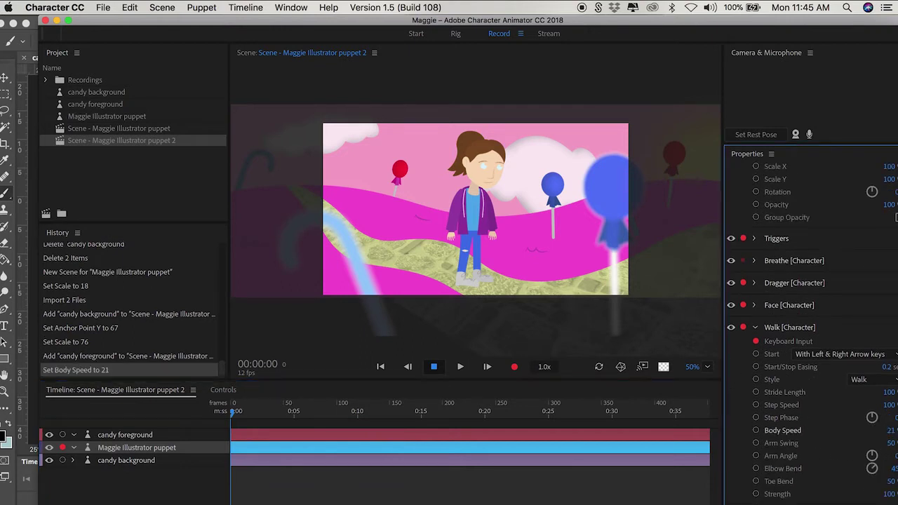
pyautogui.press('Right')
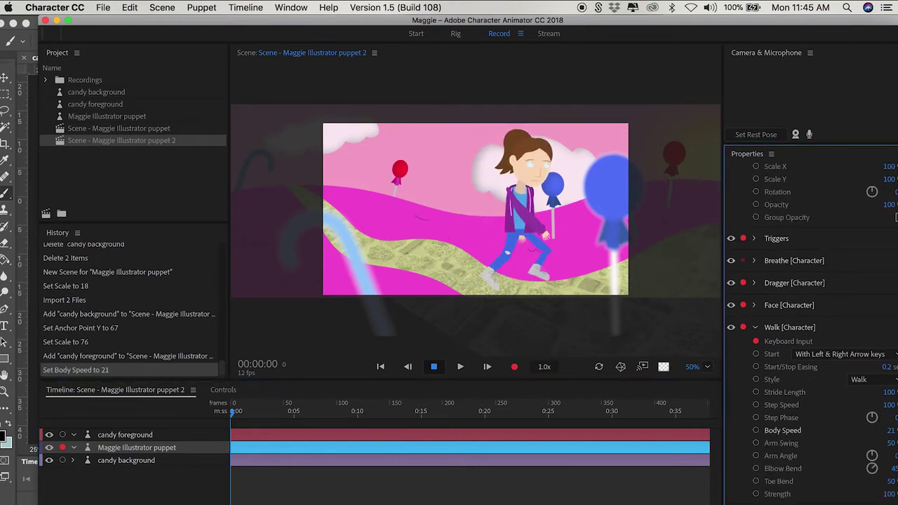
pyautogui.moveTo(890, 430); pyautogui.dragTo(897, 433)
pyautogui.press('Right')
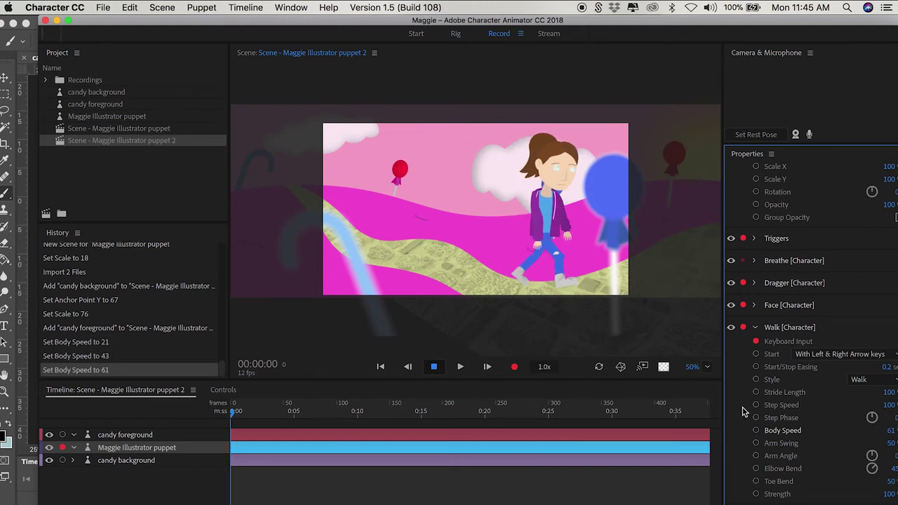
pyautogui.press('Left')
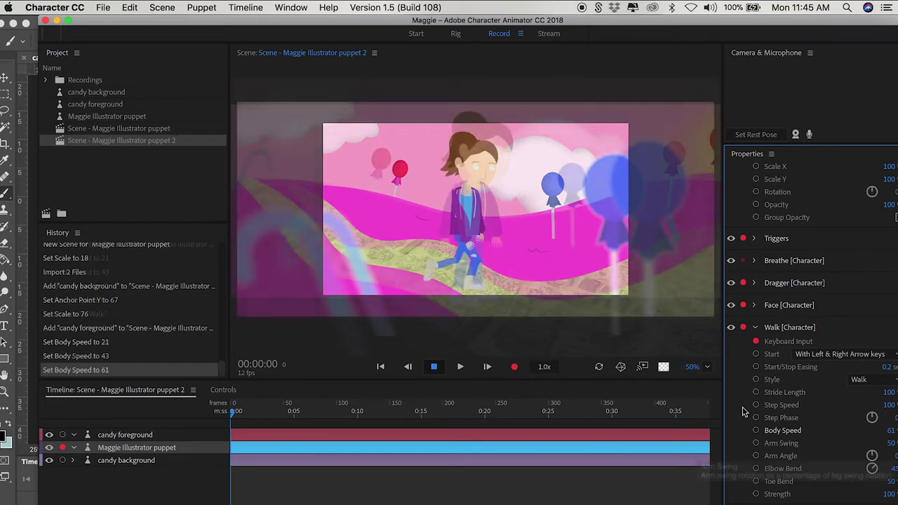
# Step: Preview the Maggie puppet walking left and right across the widened candy scene
pyautogui.press('Left')
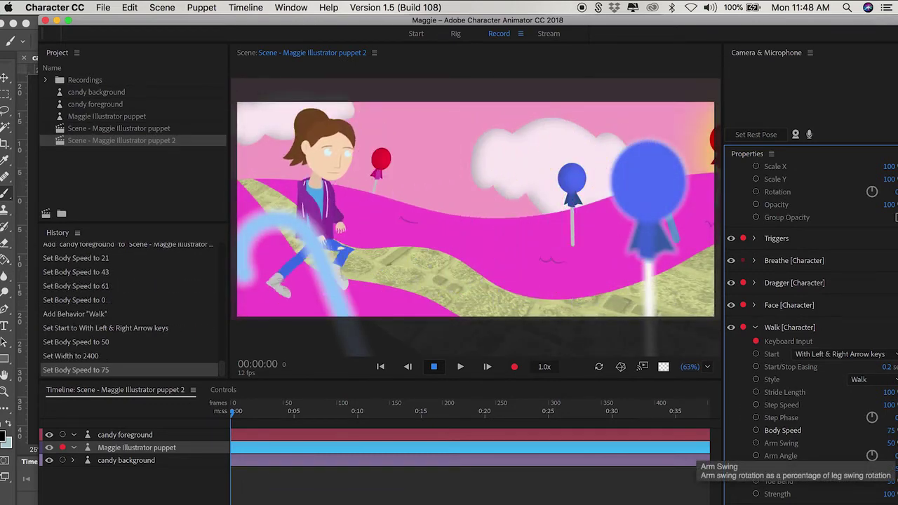
pyautogui.press('Right')
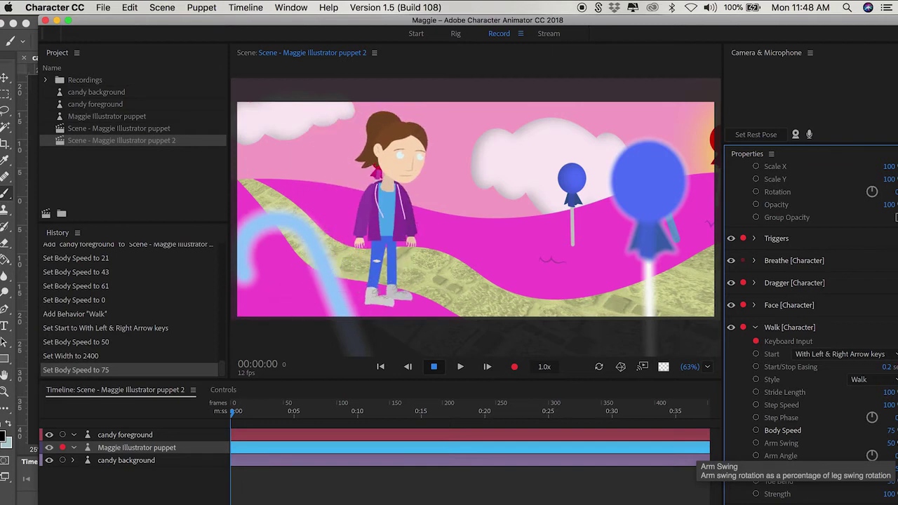
pyautogui.press('Right')
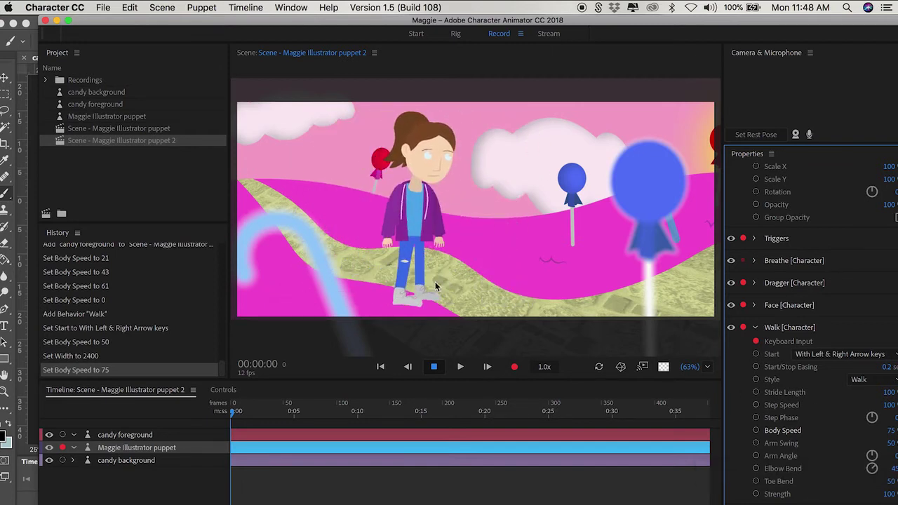
pyautogui.click(416, 242)
pyautogui.moveTo(416, 242); pyautogui.dragTo(424, 223)
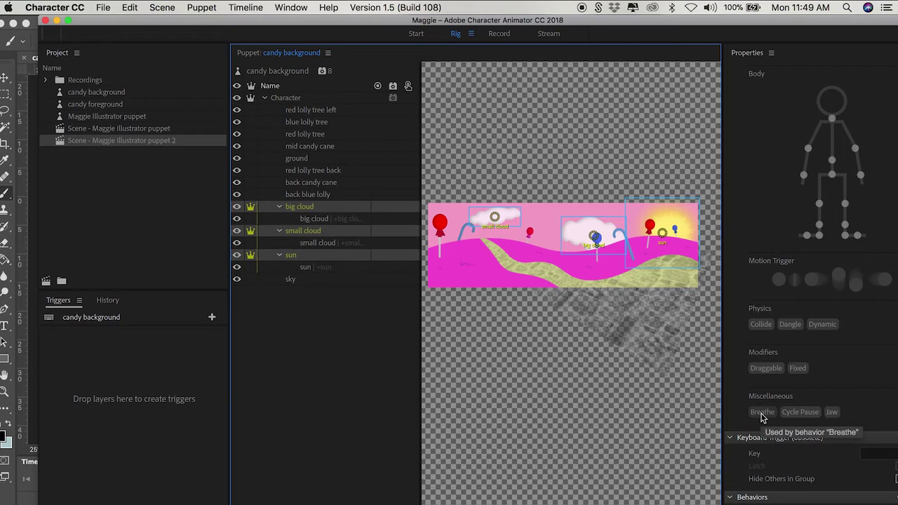
# Step: Tag the selected big cloud, small cloud and sun groups of the candy background as Breathe and Draggable
pyautogui.click(762, 413)
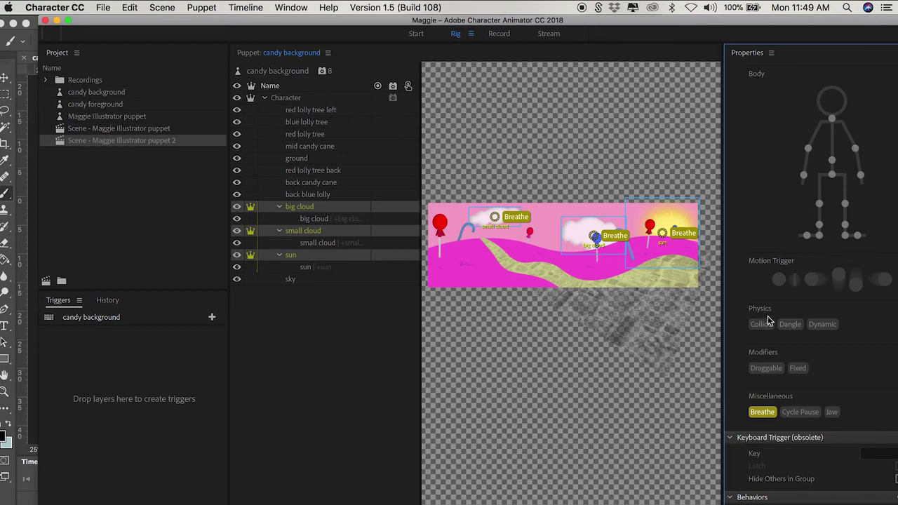
pyautogui.moveTo(770, 375)
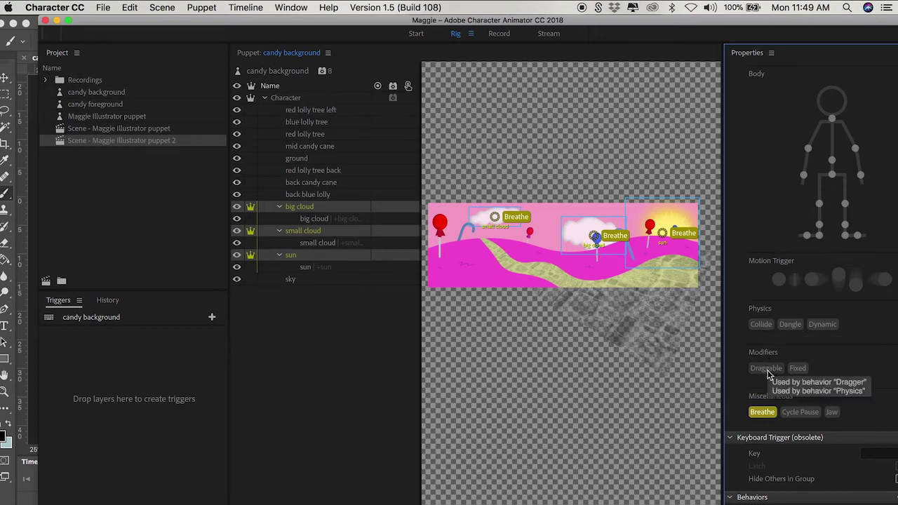
pyautogui.click(766, 368)
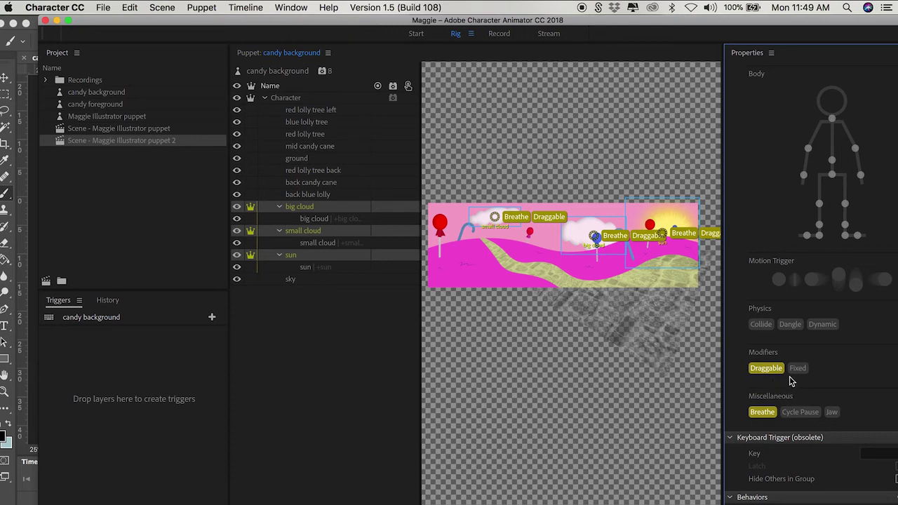
# Step: Add the Breathe behavior to the top-level Character group of the candy background puppet
pyautogui.click(281, 97)
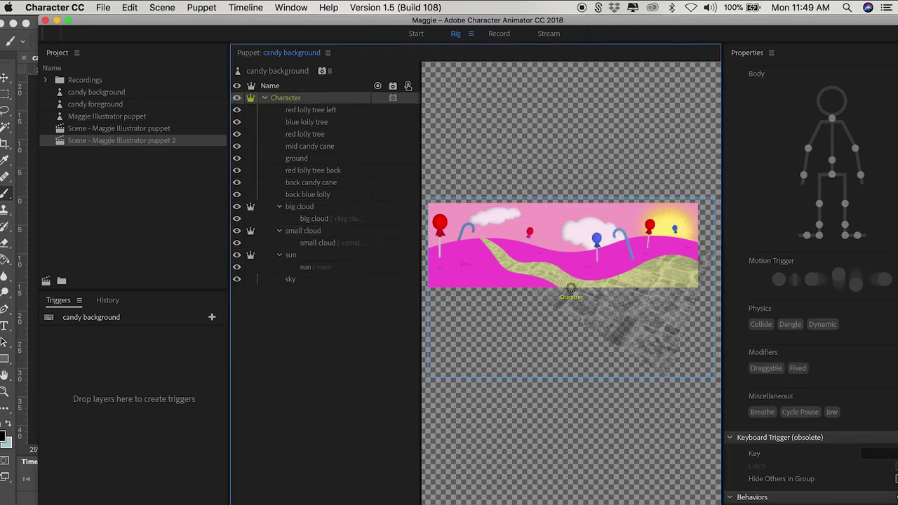
pyautogui.click(894, 497)
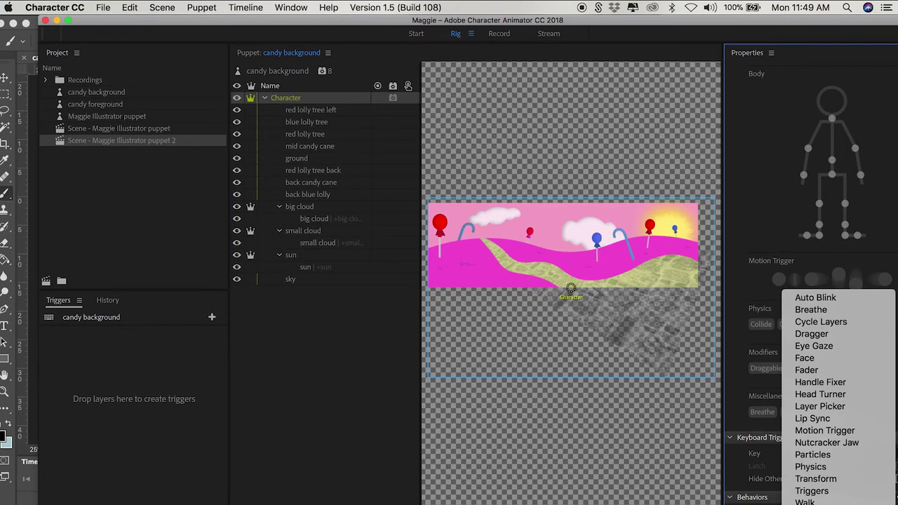
pyautogui.click(819, 311)
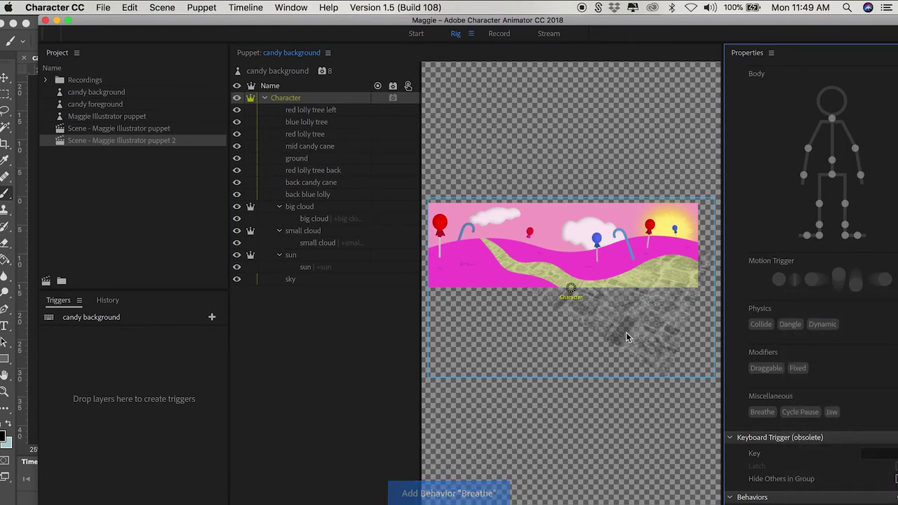
# Step: Set the candy background's Breathe behavior to a Max Scale of 110% and a Min Scale of 90%
pyautogui.scroll(-5, 804, 470)
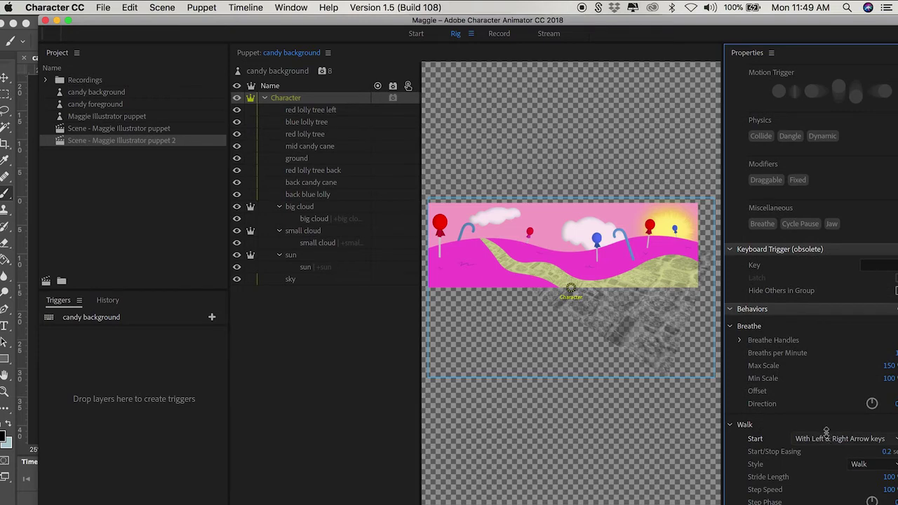
pyautogui.click(891, 365)
pyautogui.write('1')
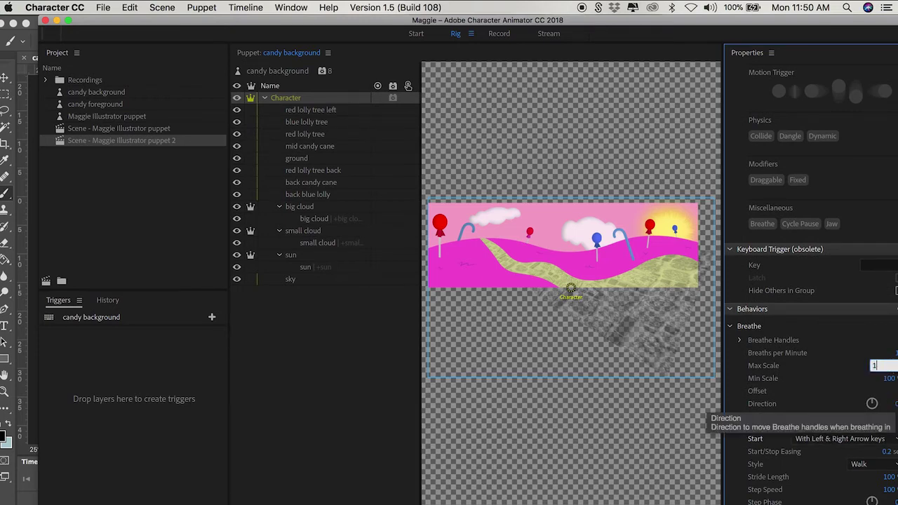
pyautogui.press('Return')
pyautogui.click(889, 379)
pyautogui.press('Return')
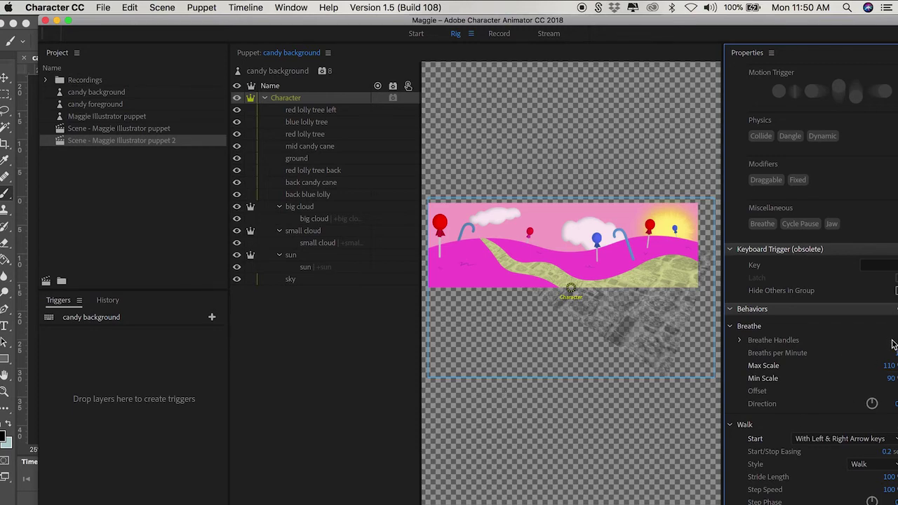
pyautogui.click(318, 359)
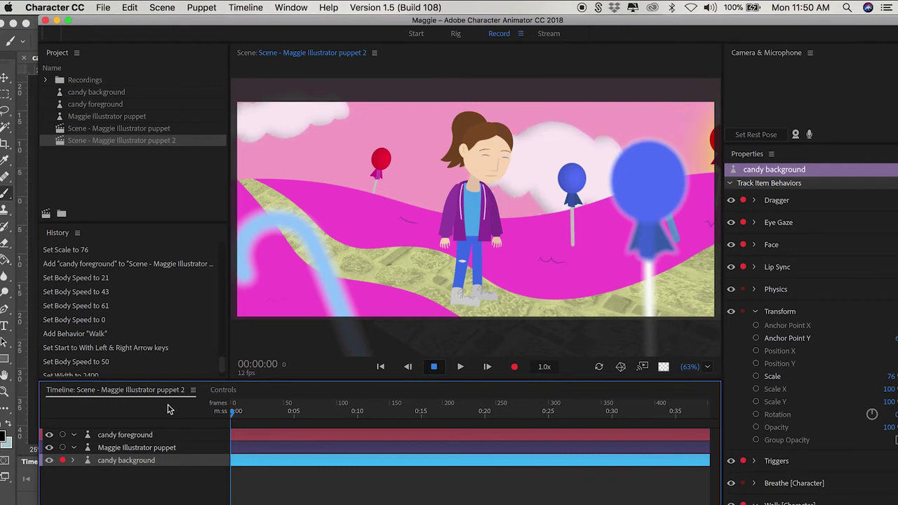
# Step: Preview the Maggie Illustrator puppet walking left and right in front of the breathing clouds and sun
pyautogui.click(143, 448)
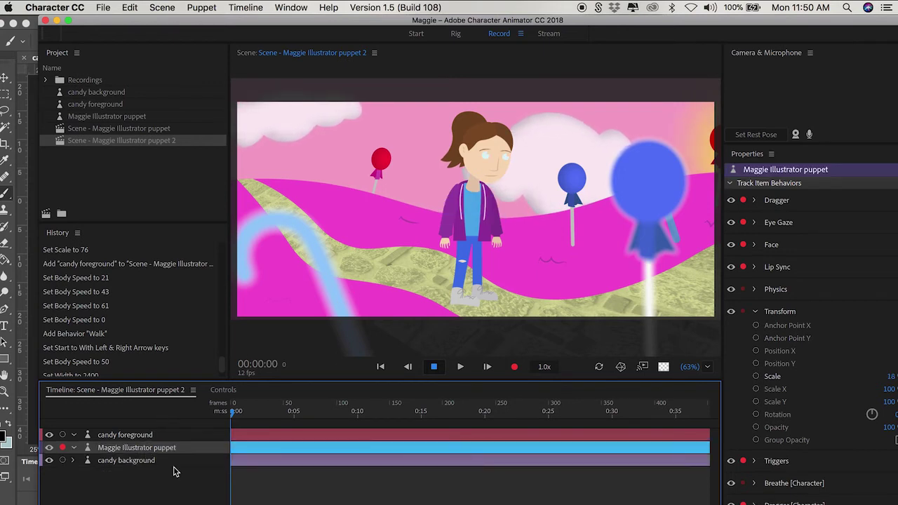
pyautogui.press('Right')
pyautogui.press('Left')
pyautogui.press('Left')
pyautogui.press('Right')
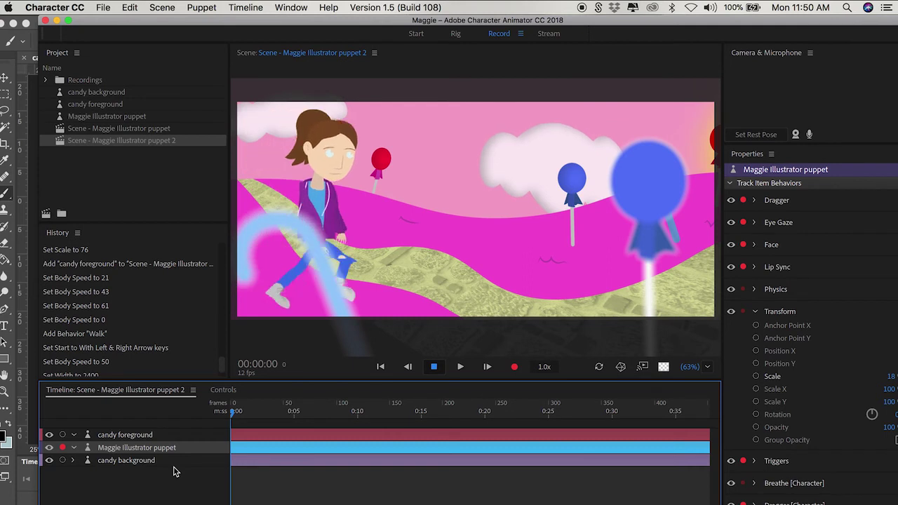
# Step: Shift the candy background by setting its Transform Anchor Point Y to 75 and Anchor Point X to 400
pyautogui.click(695, 366)
pyautogui.click(730, 261)
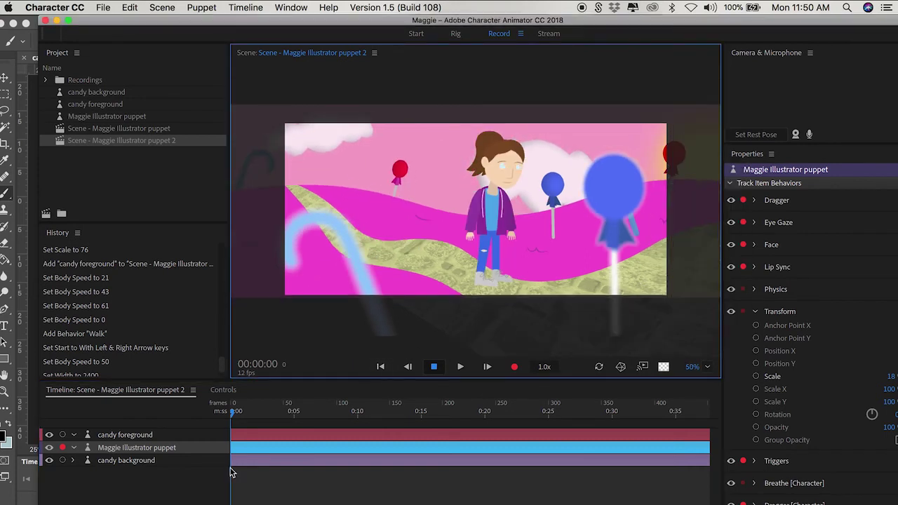
pyautogui.click(156, 463)
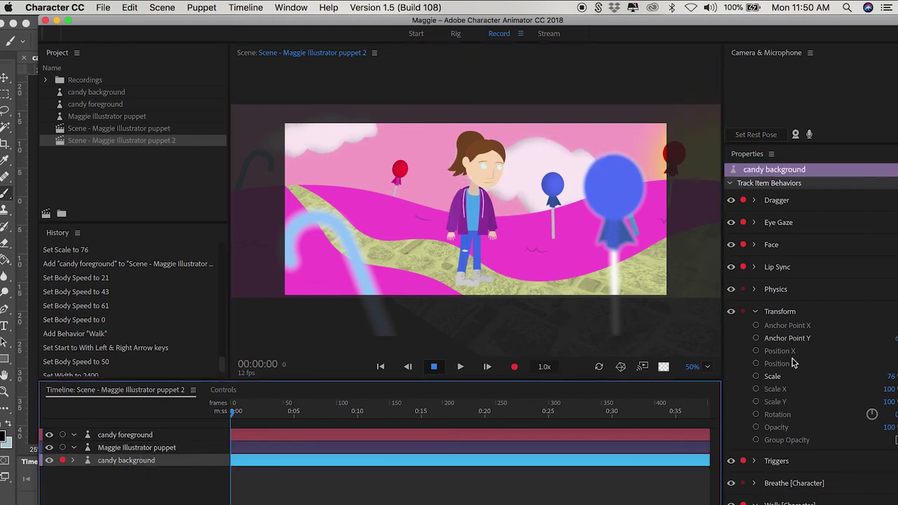
pyautogui.moveTo(896, 343)
pyautogui.mouseDown()
pyautogui.moveTo(874, 345)
pyautogui.moveTo(884, 327)
pyautogui.moveTo(896, 339)
pyautogui.moveTo(894, 328)
pyautogui.moveTo(844, 332)
pyautogui.moveTo(897, 337)
pyautogui.moveTo(895, 326)
pyautogui.mouseUp()
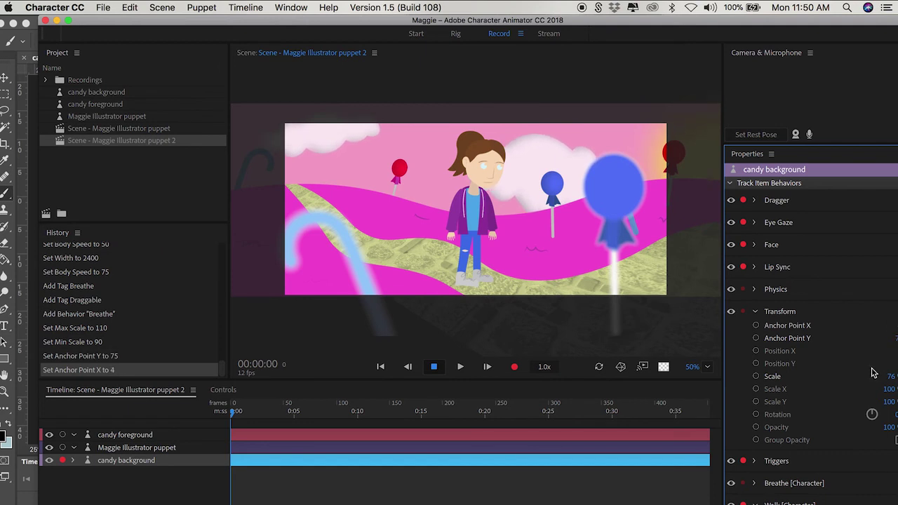
pyautogui.click(892, 325)
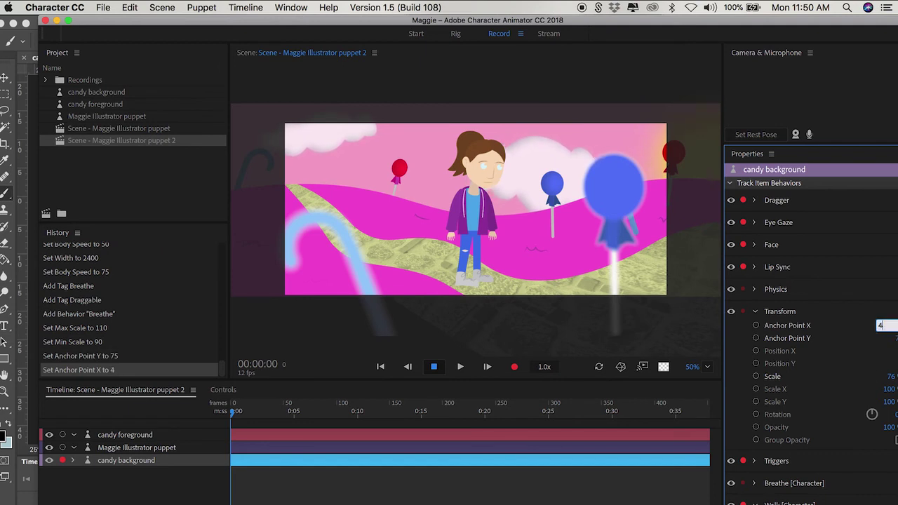
pyautogui.write('400')
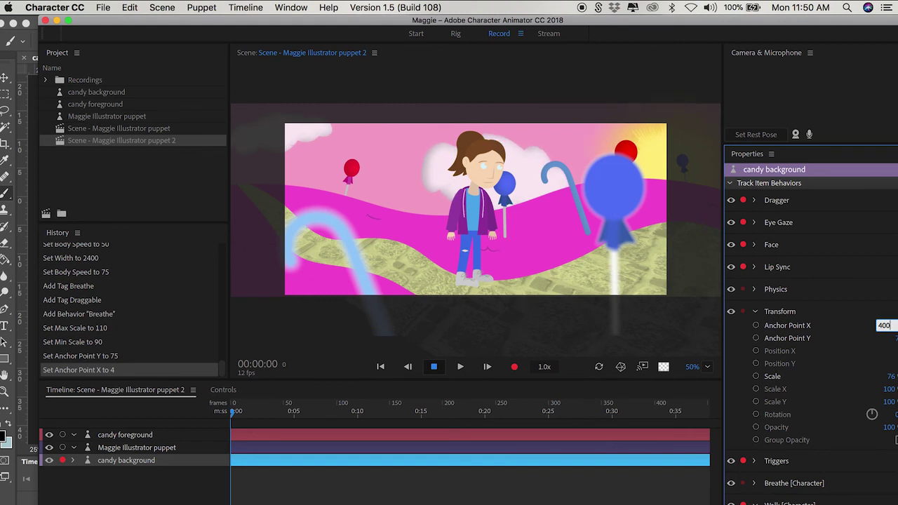
pyautogui.click(665, 344)
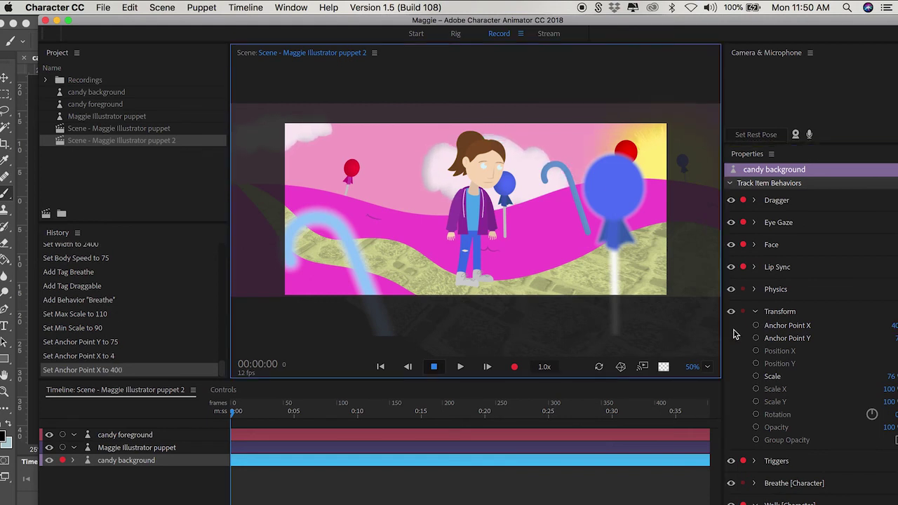